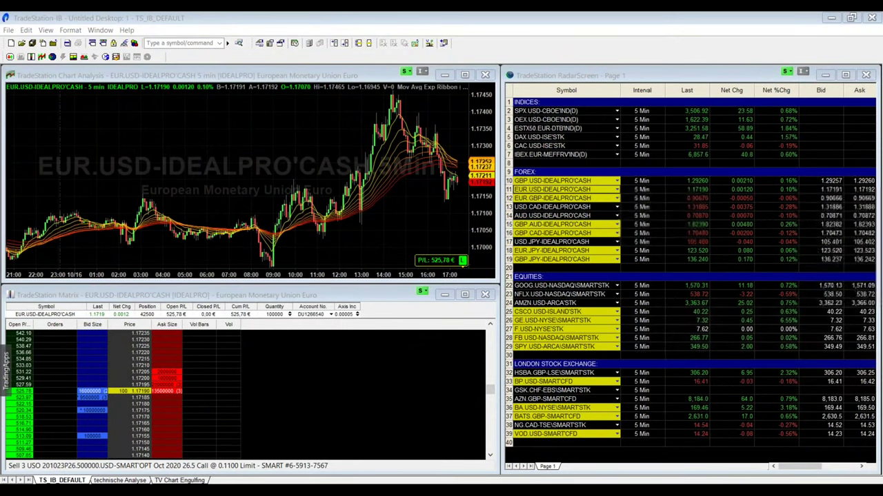
# Step: Switch to the technische Analyse workspace with the daily SPY chart
pyautogui.click(124, 481)
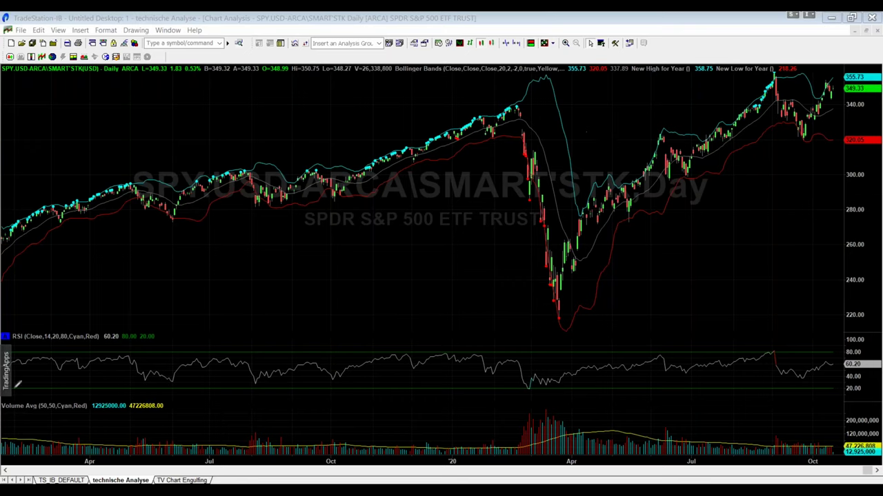
# Step: Mark the Volume Avg label, the early-2020 volume spike and the matching price drop with freehand strokes
pyautogui.moveTo(4, 413); pyautogui.dragTo(71, 413)
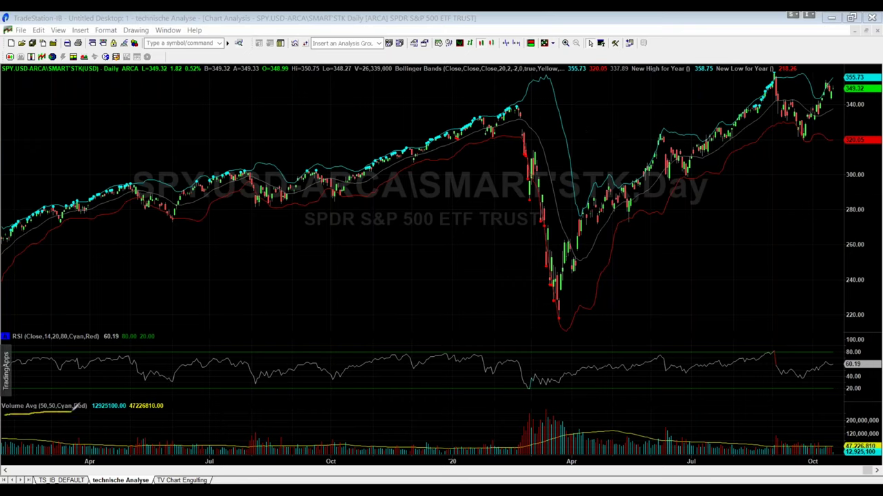
pyautogui.moveTo(552, 400)
pyautogui.mouseDown()
pyautogui.moveTo(511, 407)
pyautogui.moveTo(509, 445)
pyautogui.moveTo(520, 453)
pyautogui.moveTo(576, 423)
pyautogui.moveTo(561, 408)
pyautogui.mouseUp()
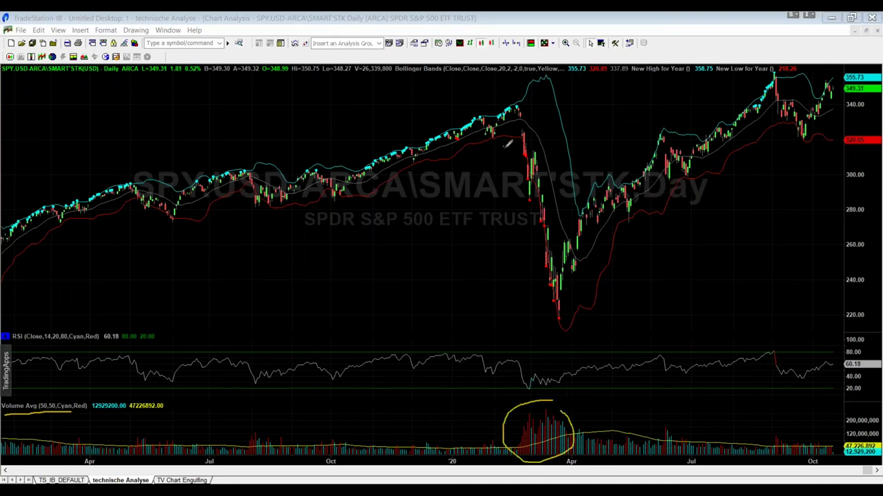
pyautogui.moveTo(503, 146)
pyautogui.mouseDown()
pyautogui.moveTo(530, 280)
pyautogui.moveTo(556, 328)
pyautogui.moveTo(522, 312)
pyautogui.mouseUp()
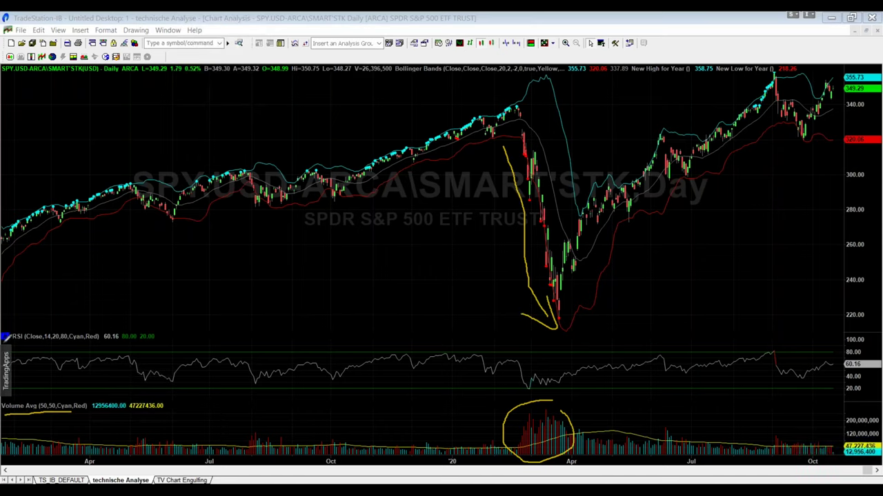
# Step: Annotate the RSI label, early-2019 price trend and RSI extremes of March and September 2020 with freehand marks, clearing all markings at the end
pyautogui.moveTo(2, 340); pyautogui.dragTo(48, 340)
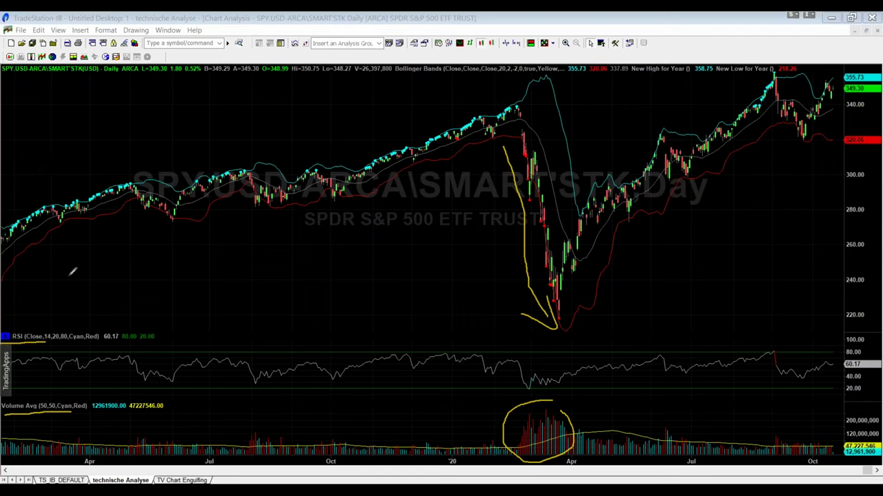
pyautogui.moveTo(69, 275)
pyautogui.mouseDown()
pyautogui.moveTo(102, 221)
pyautogui.moveTo(109, 243)
pyautogui.mouseUp()
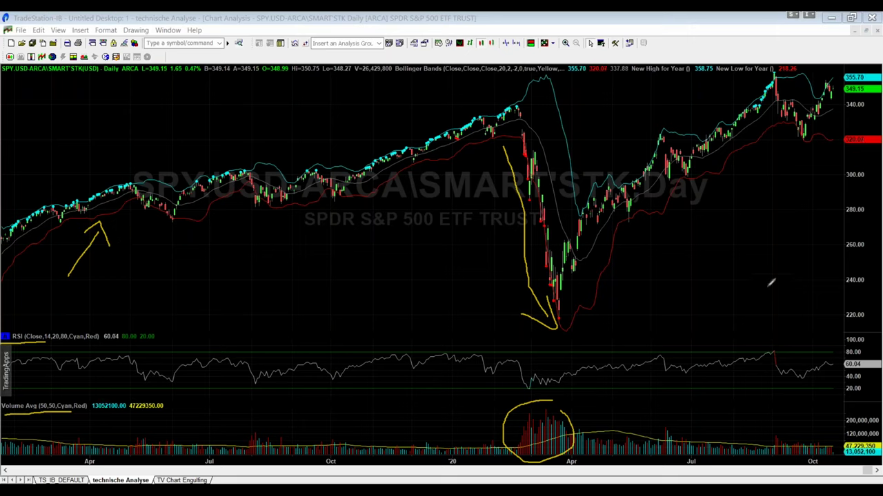
pyautogui.moveTo(769, 285)
pyautogui.mouseDown()
pyautogui.moveTo(776, 345)
pyautogui.moveTo(788, 331)
pyautogui.mouseUp()
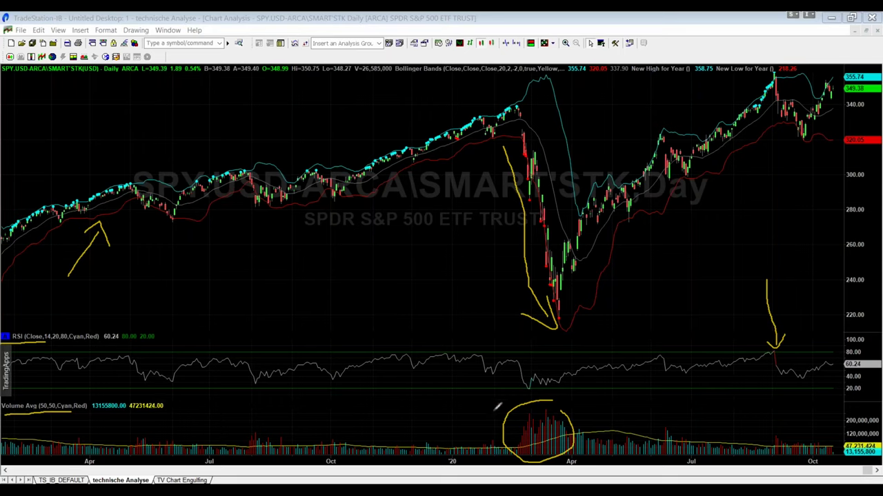
pyautogui.moveTo(494, 411); pyautogui.dragTo(526, 389)
pyautogui.press('Escape')
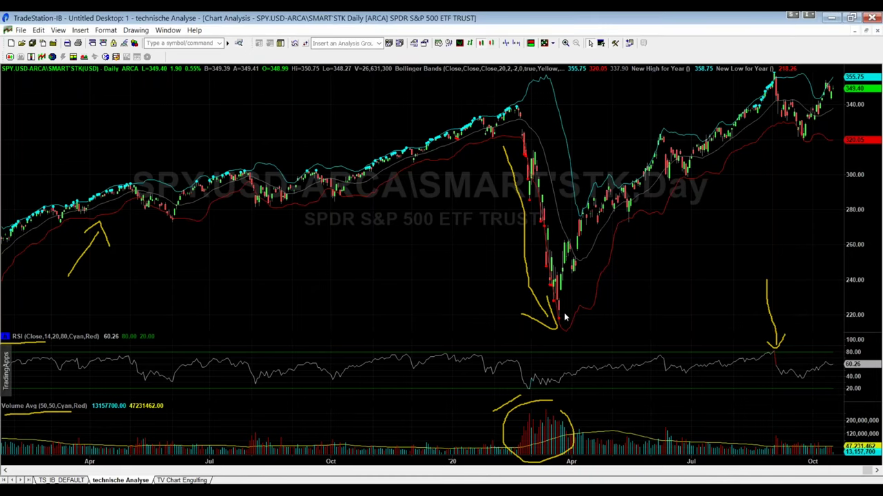
pyautogui.moveTo(503, 389)
pyautogui.mouseDown()
pyautogui.moveTo(524, 387)
pyautogui.moveTo(528, 407)
pyautogui.mouseUp()
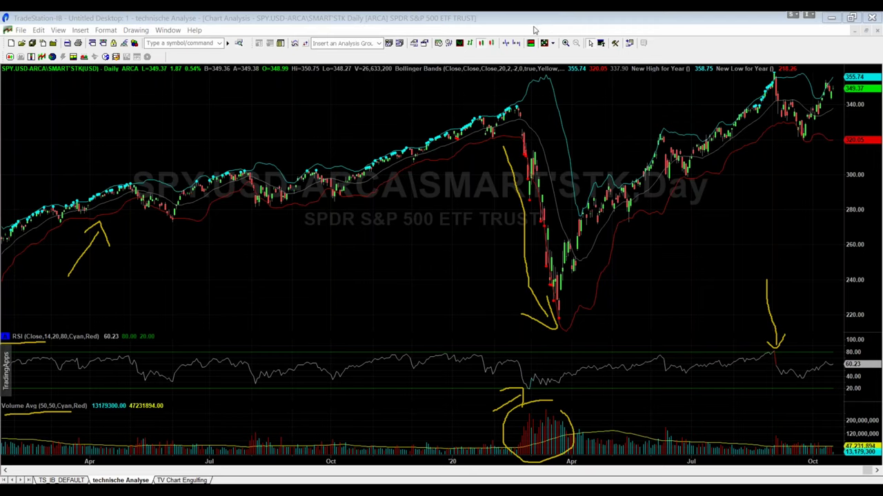
pyautogui.press('e')
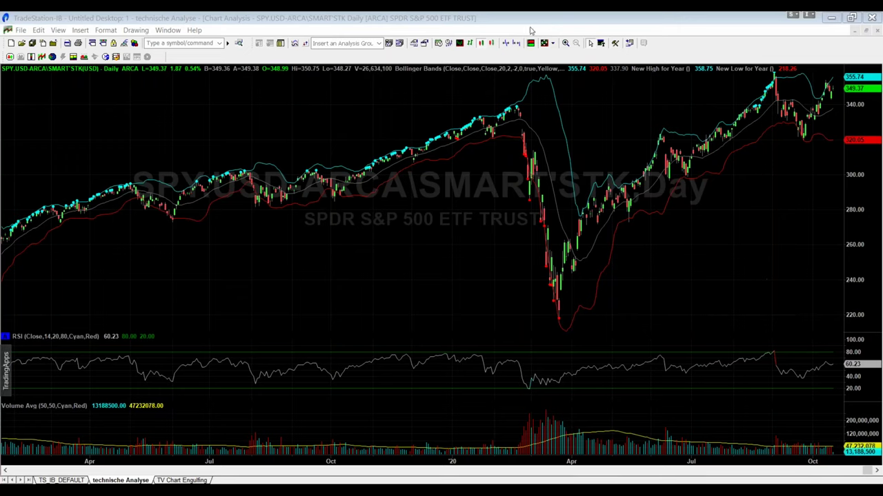
# Step: Inspect the SPY price, volume and Bollinger Band data for the 02/28/20 bar
pyautogui.moveTo(532, 293)
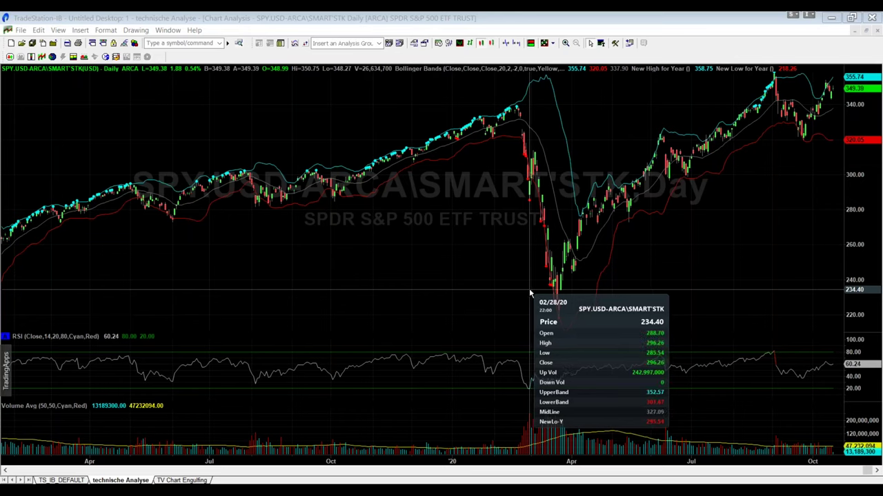
pyautogui.click(529, 371)
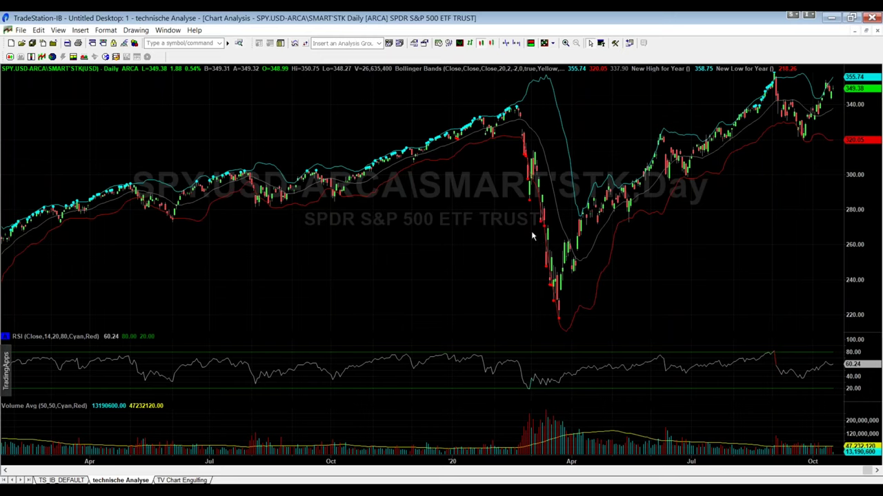
pyautogui.moveTo(531, 236)
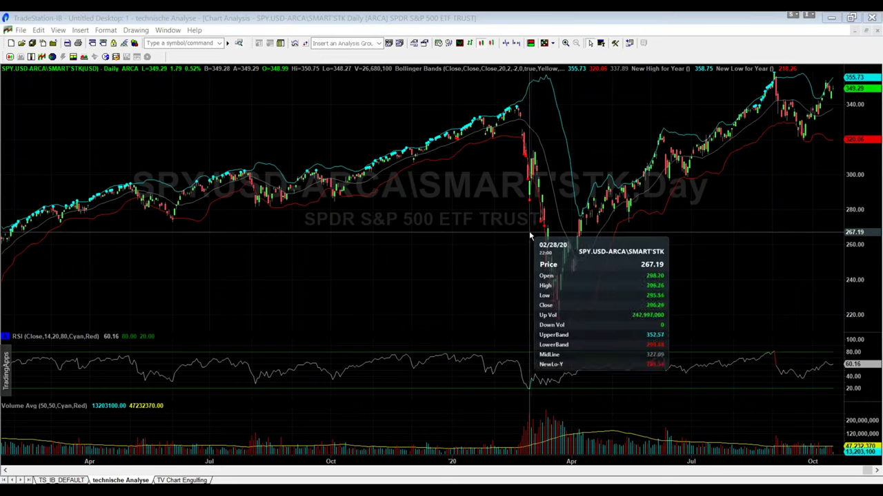
pyautogui.click(552, 238)
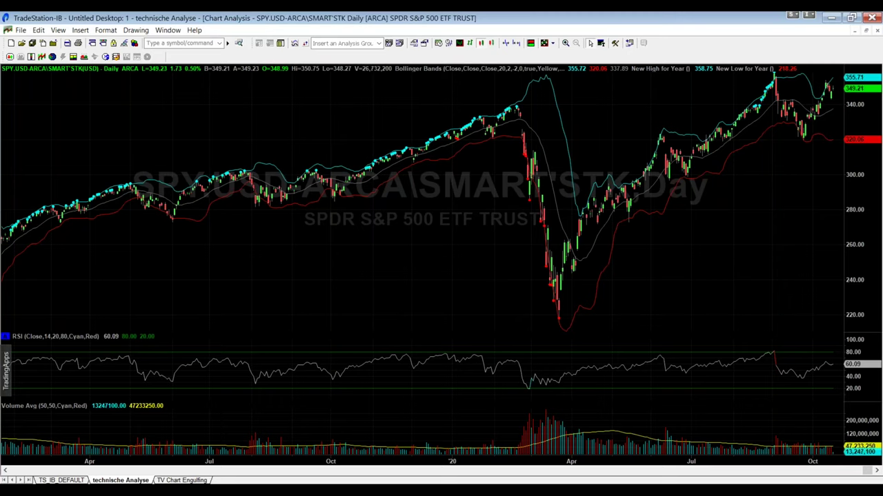
# Step: On wider-spaced bars, mark the rise to February 2020, the crash and the summer-to-autumn swing freehand, clearing the marks at the end
pyautogui.click(517, 44)
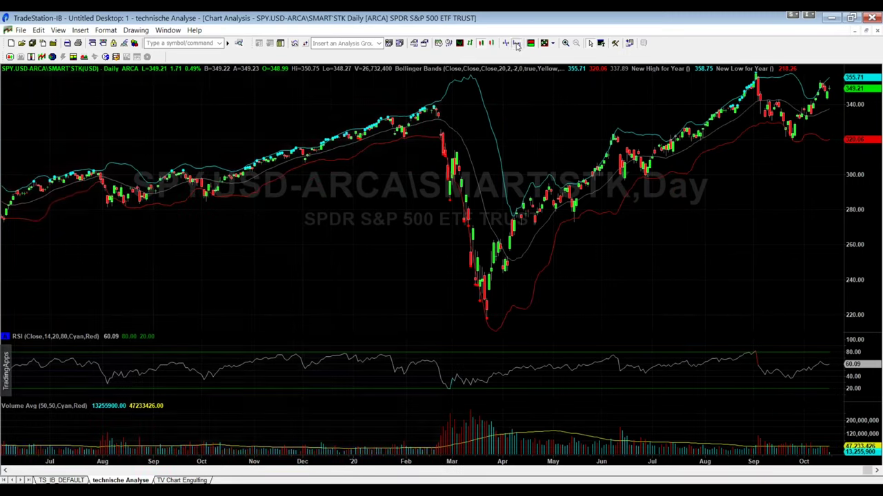
pyautogui.click(516, 44)
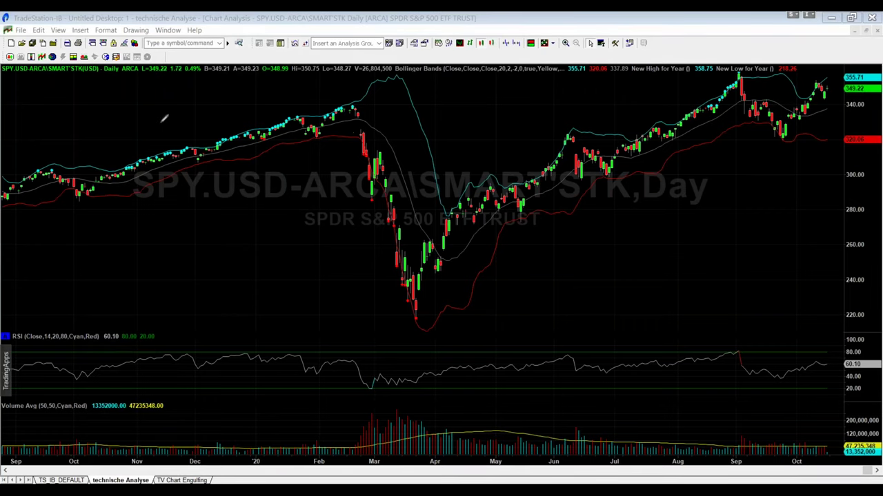
pyautogui.moveTo(162, 117)
pyautogui.mouseDown()
pyautogui.moveTo(284, 94)
pyautogui.moveTo(163, 118)
pyautogui.mouseUp()
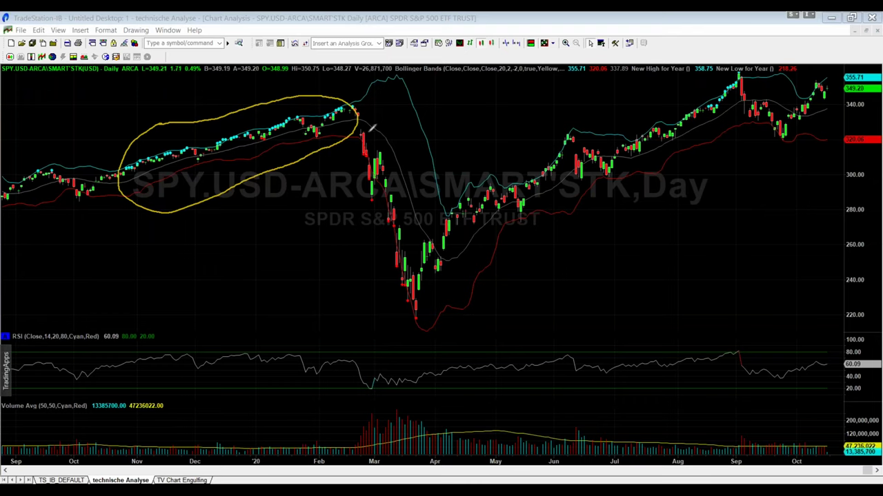
pyautogui.moveTo(360, 131); pyautogui.dragTo(437, 278)
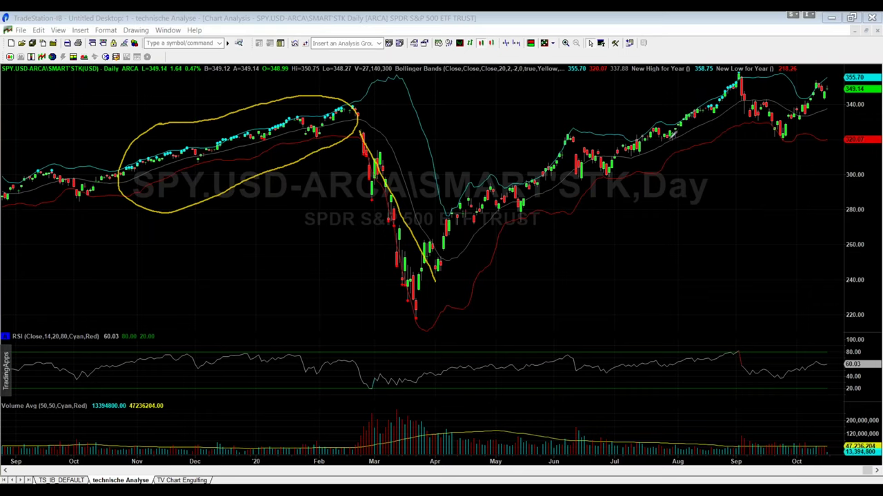
pyautogui.moveTo(640, 142)
pyautogui.mouseDown()
pyautogui.moveTo(710, 102)
pyautogui.moveTo(734, 71)
pyautogui.moveTo(786, 112)
pyautogui.moveTo(804, 143)
pyautogui.moveTo(782, 138)
pyautogui.mouseUp()
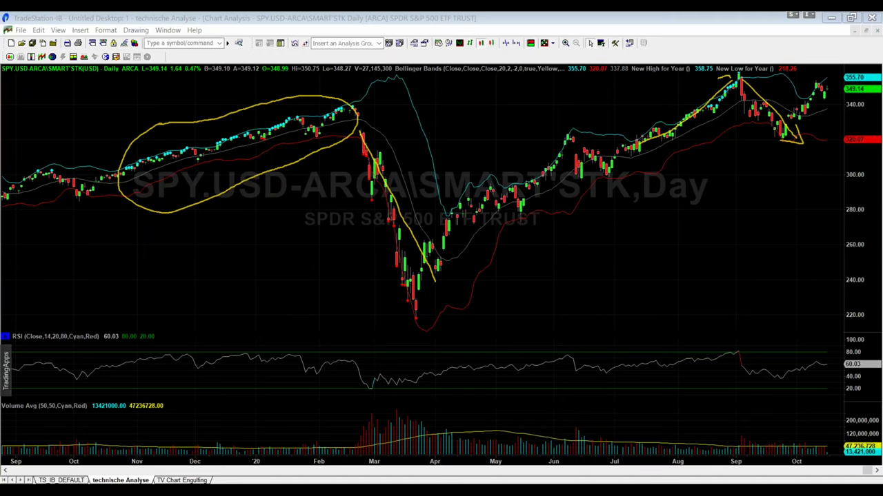
pyautogui.press('Escape')
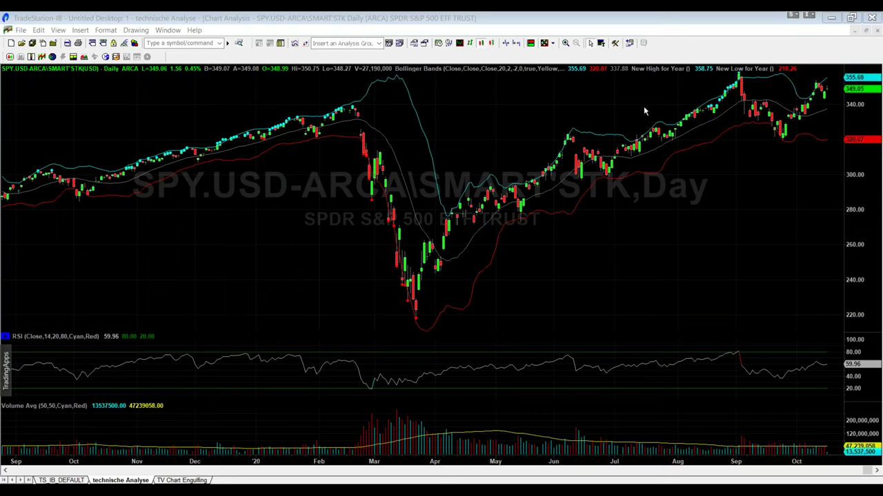
# Step: Draw a horizontal line on the SPY chart at a price of about 309
pyautogui.click(614, 43)
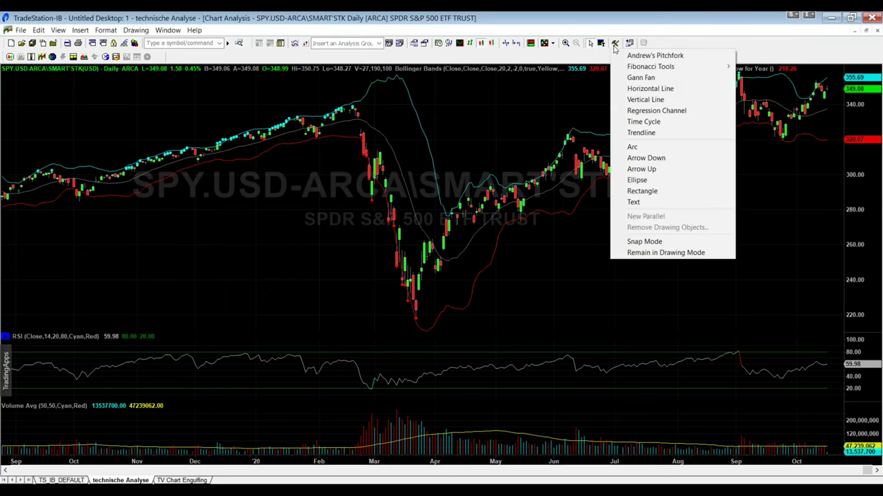
pyautogui.click(649, 88)
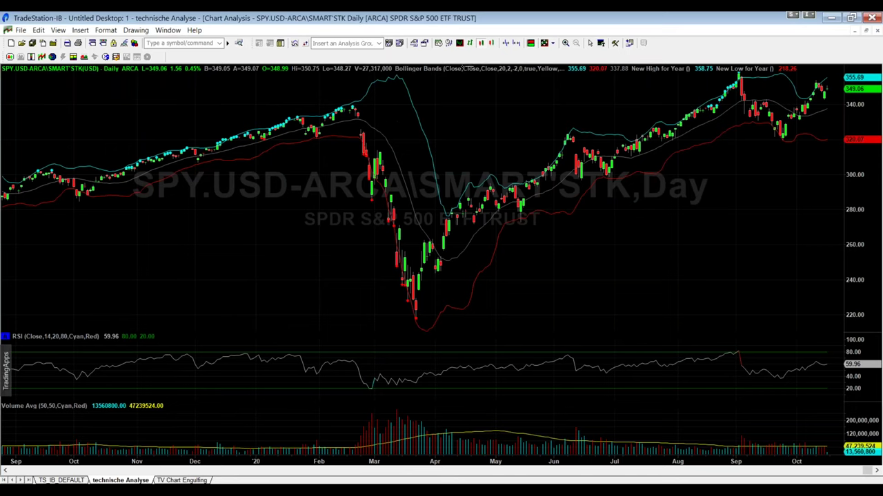
pyautogui.click(504, 46)
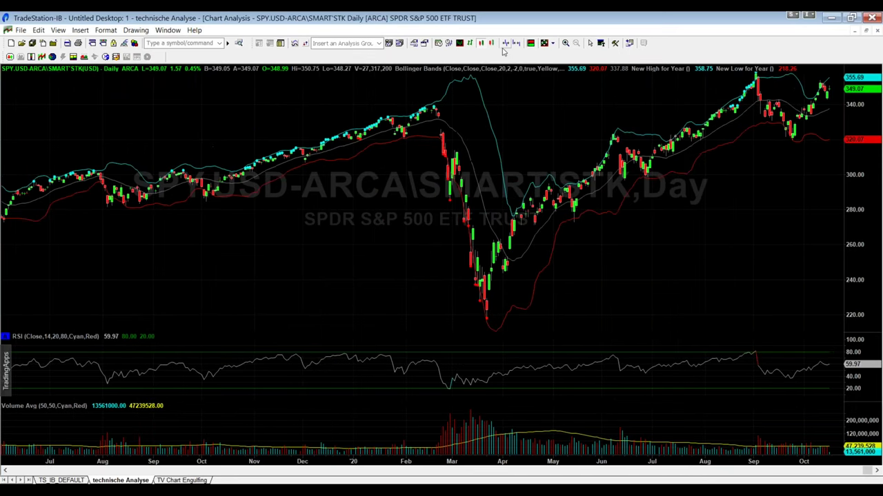
pyautogui.click(504, 47)
pyautogui.click(504, 49)
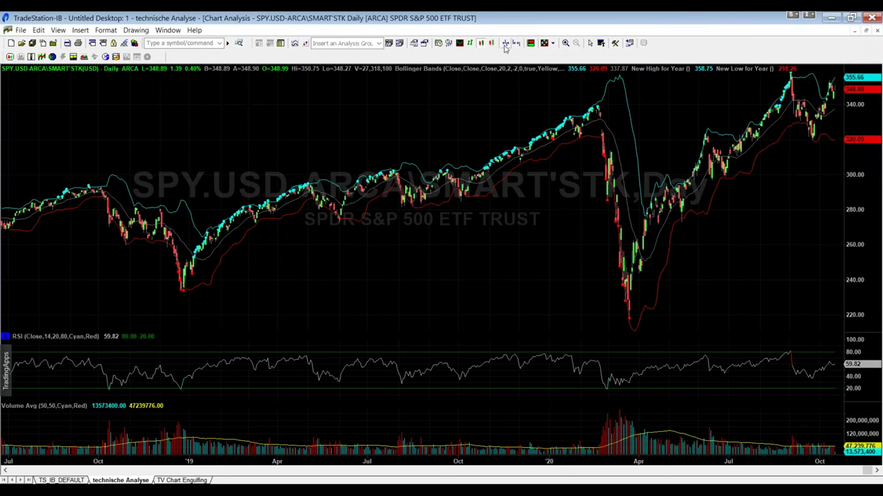
pyautogui.click(505, 46)
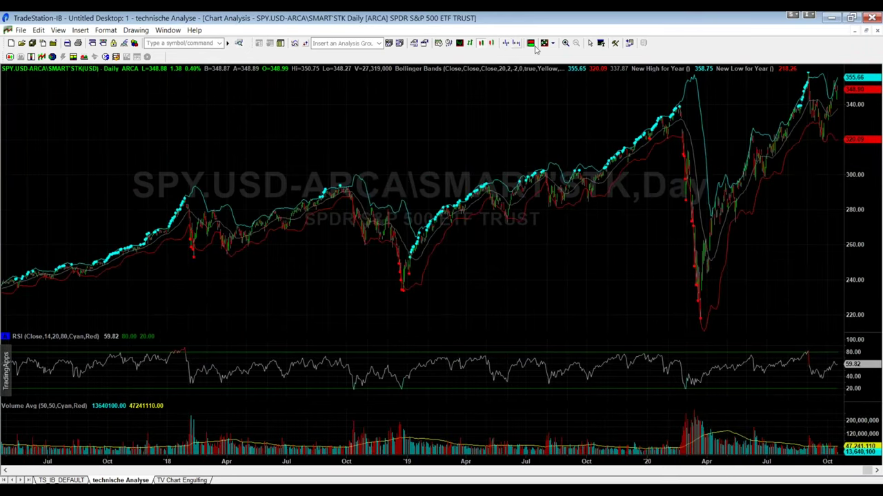
pyautogui.click(517, 46)
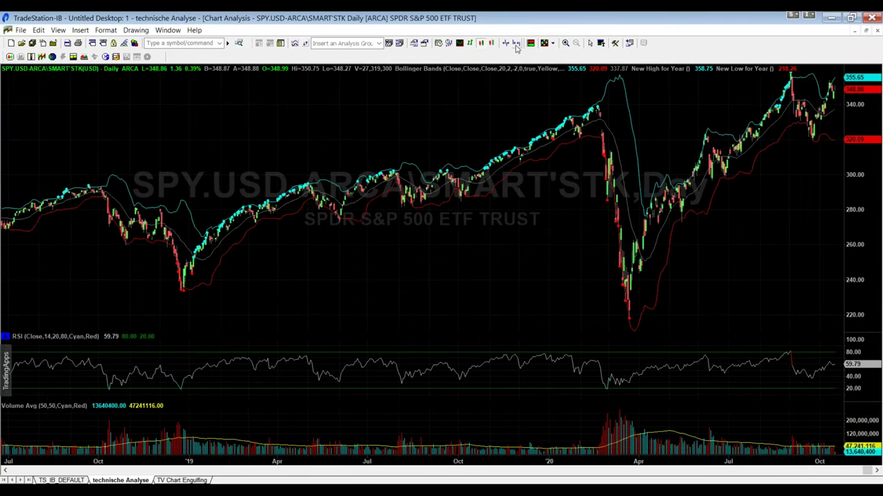
pyautogui.click(516, 45)
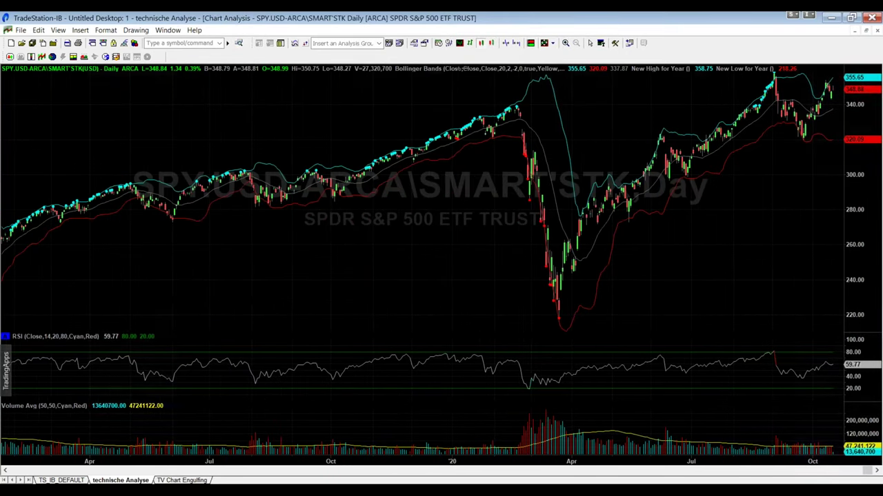
pyautogui.click(614, 45)
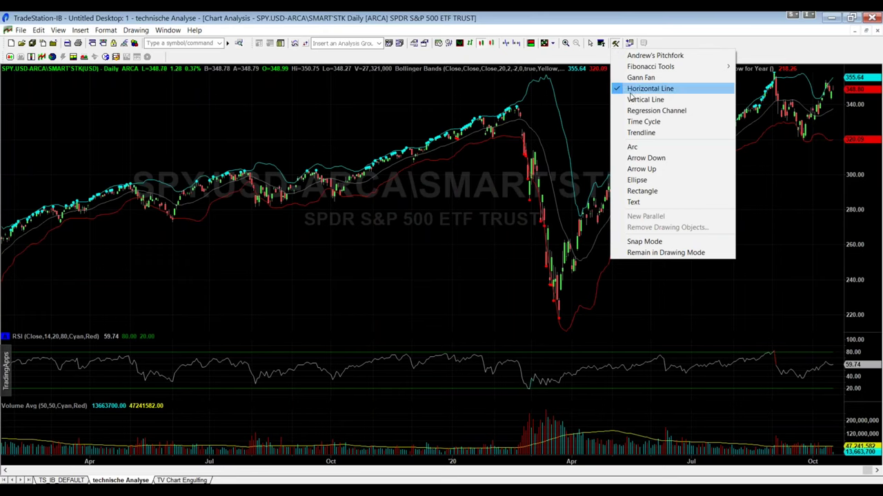
pyautogui.click(218, 163)
pyautogui.click(213, 160)
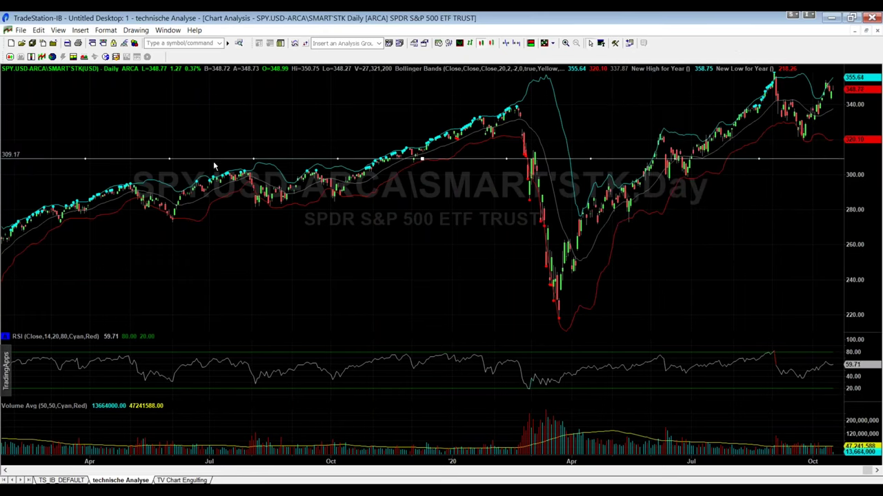
# Step: Move the horizontal line to a price of 302.09, level with the July 2019 highs
pyautogui.moveTo(214, 169); pyautogui.dragTo(216, 177)
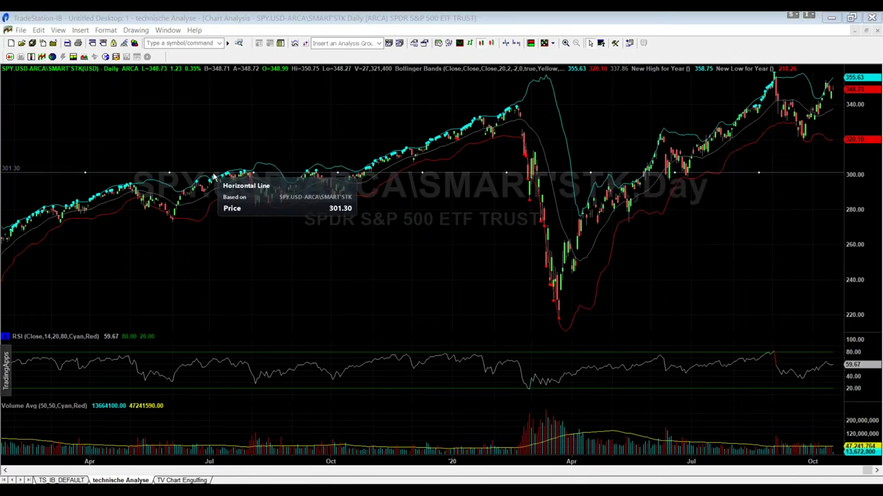
pyautogui.moveTo(215, 177)
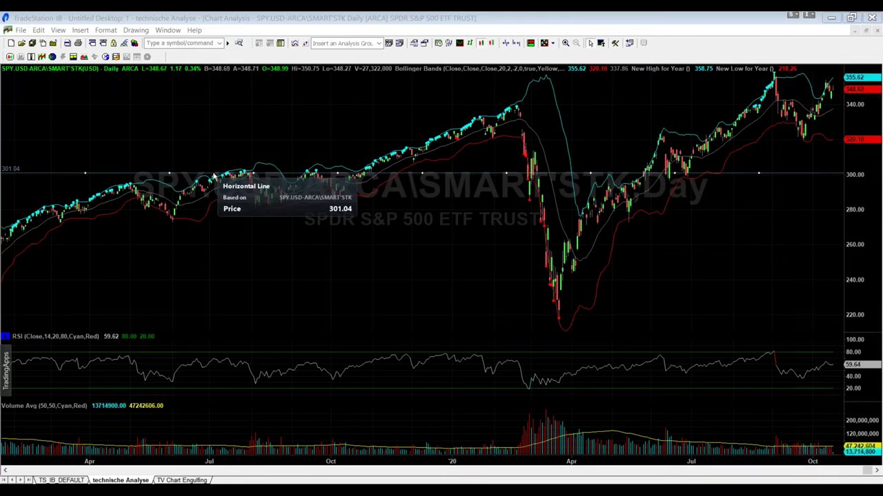
pyautogui.moveTo(214, 176); pyautogui.dragTo(213, 173)
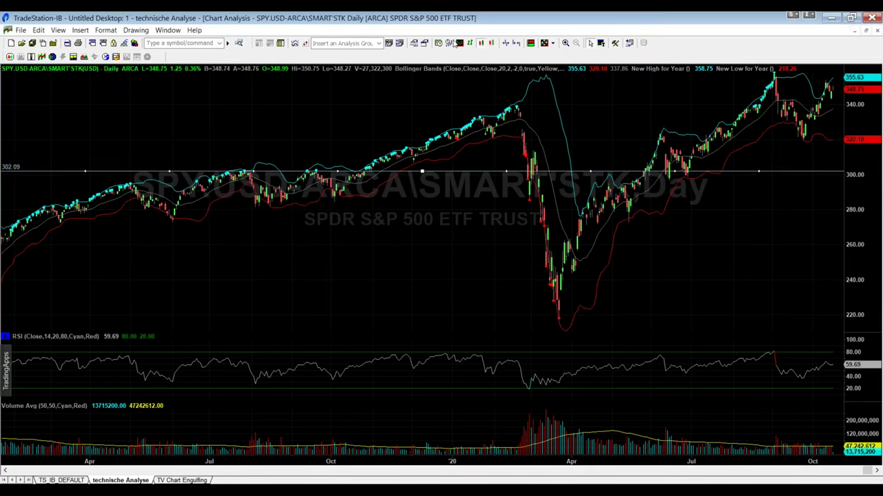
# Step: Widen the bar spacing and shift the SPY chart back in time to view May 2019 to August 2020
pyautogui.click(519, 42)
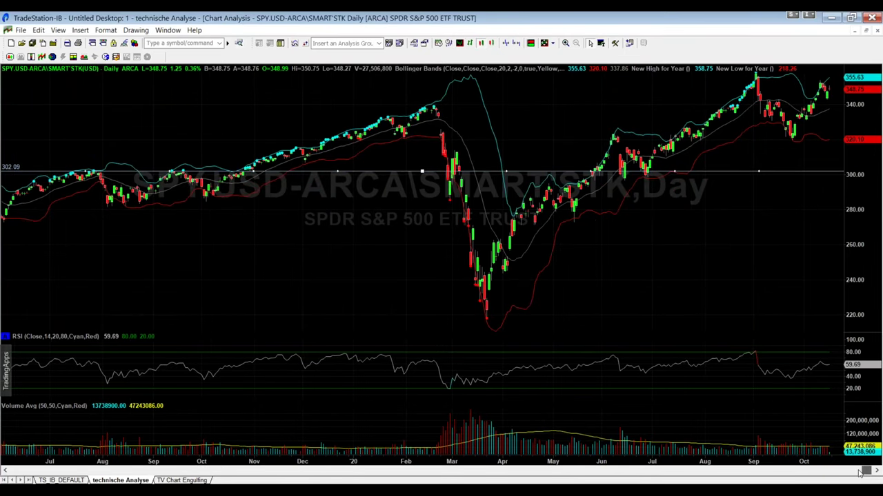
pyautogui.moveTo(867, 474); pyautogui.dragTo(827, 471)
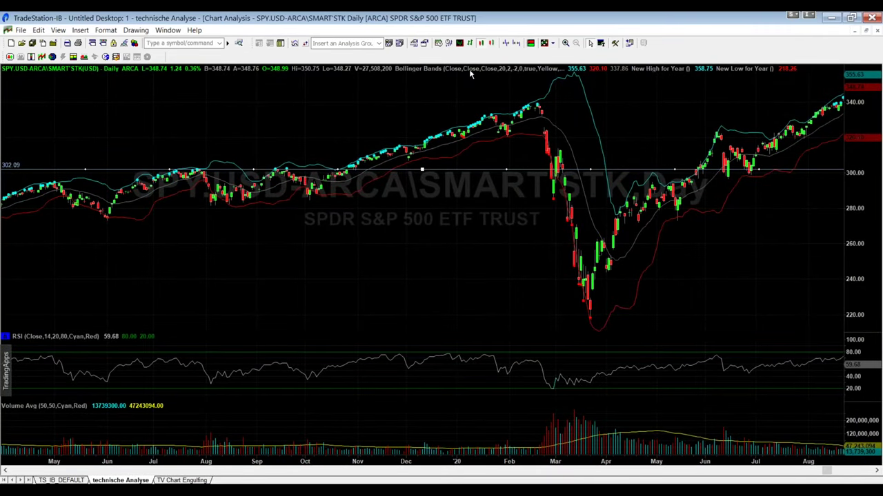
pyautogui.click(592, 43)
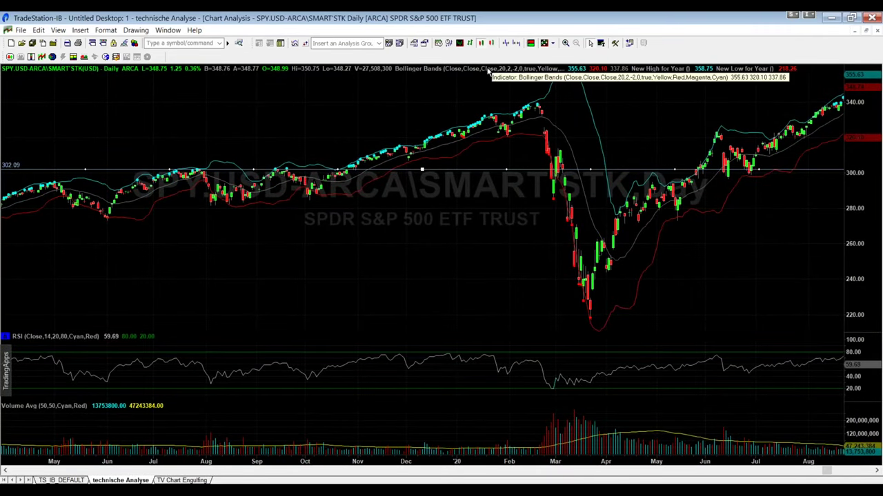
# Step: Circle the July and September 2019 highs freehand at the horizontal line and draw an arrow along the rise to February 2020
pyautogui.click(518, 45)
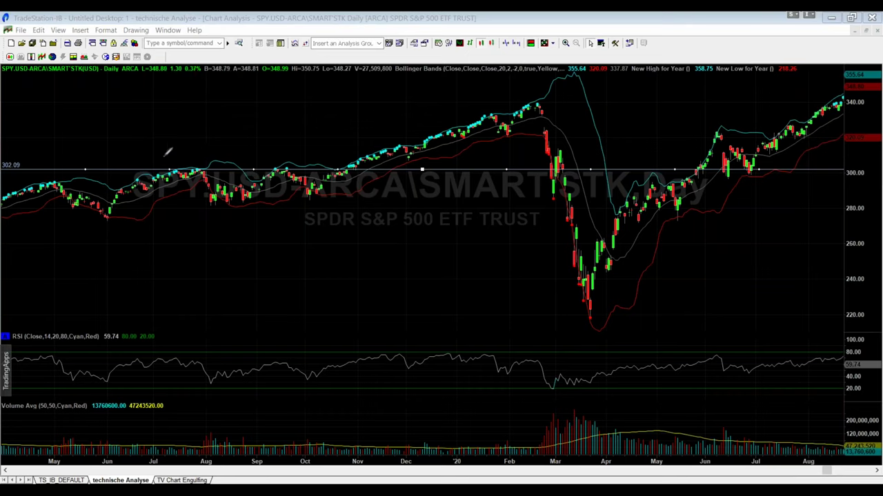
pyautogui.moveTo(170, 147)
pyautogui.mouseDown()
pyautogui.moveTo(169, 185)
pyautogui.moveTo(219, 157)
pyautogui.moveTo(166, 149)
pyautogui.mouseUp()
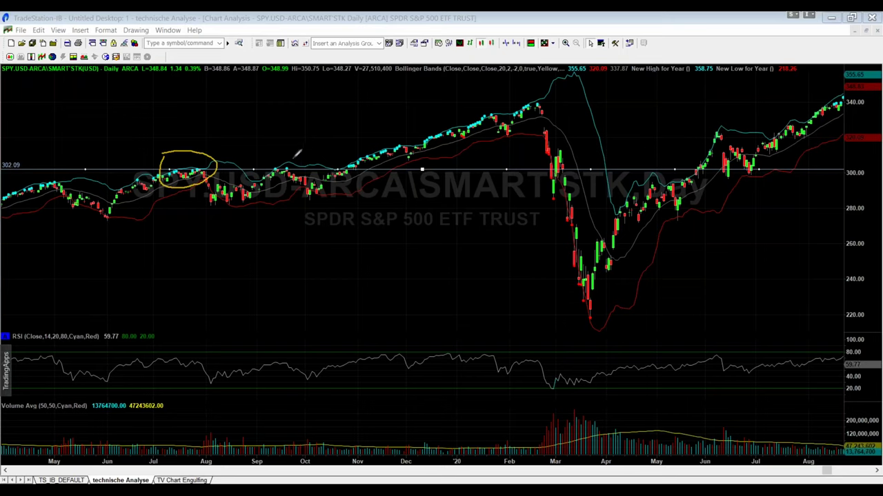
pyautogui.moveTo(295, 153)
pyautogui.mouseDown()
pyautogui.moveTo(274, 158)
pyautogui.moveTo(269, 179)
pyautogui.moveTo(304, 157)
pyautogui.mouseUp()
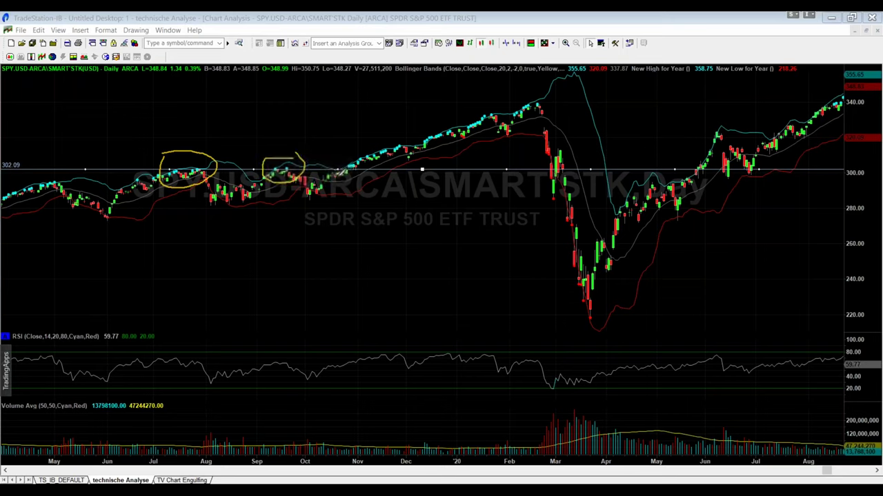
pyautogui.moveTo(384, 145)
pyautogui.mouseDown()
pyautogui.moveTo(511, 94)
pyautogui.moveTo(513, 104)
pyautogui.mouseUp()
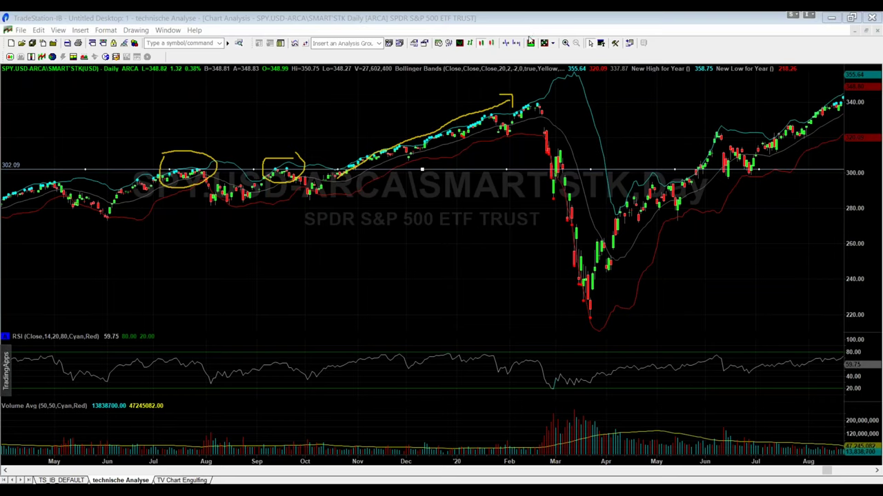
# Step: Try enabling a continuous intra-bar breakout alert for the 302.09 horizontal line, closing its format settings without applying
pyautogui.rightClick(476, 169)
pyautogui.click(531, 174)
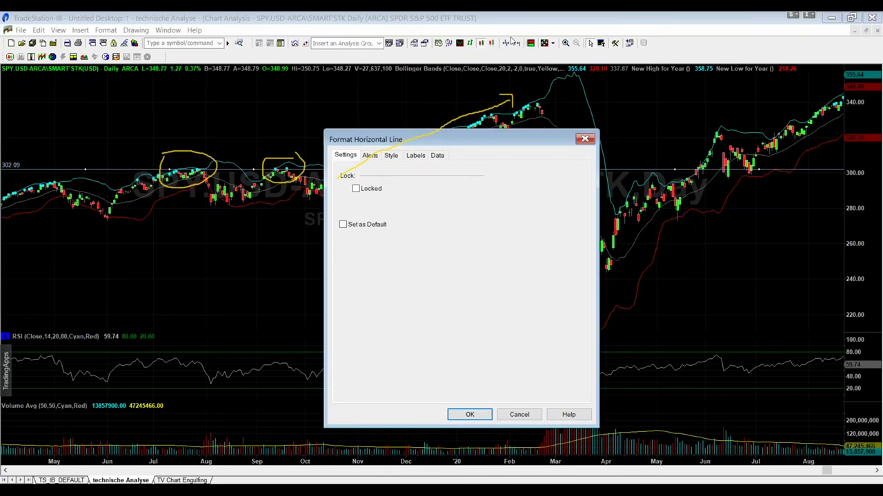
pyautogui.click(543, 23)
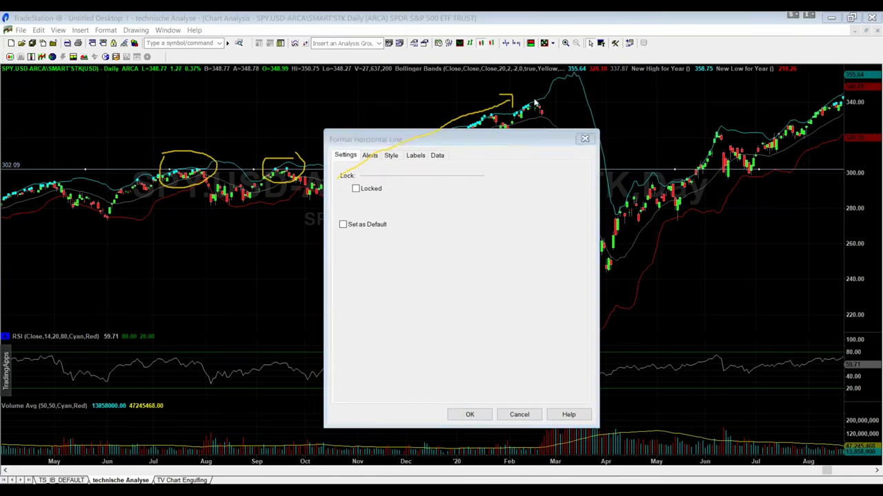
pyautogui.click(370, 156)
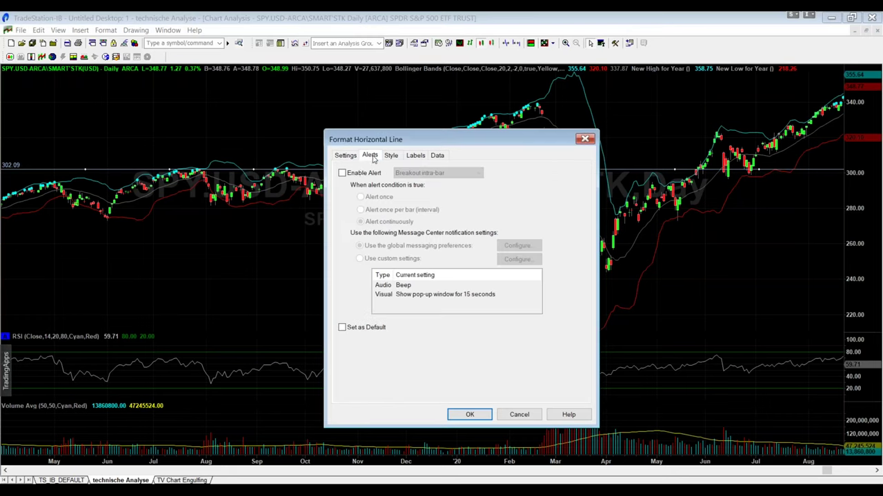
pyautogui.click(341, 176)
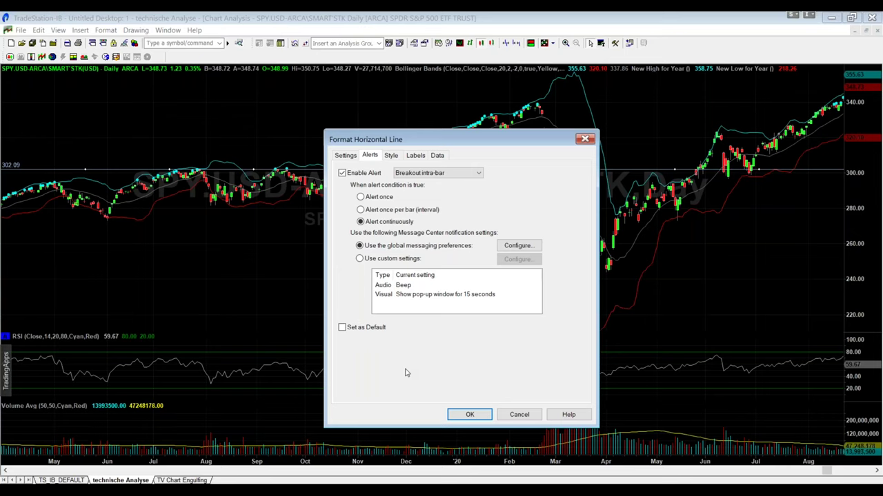
pyautogui.click(586, 140)
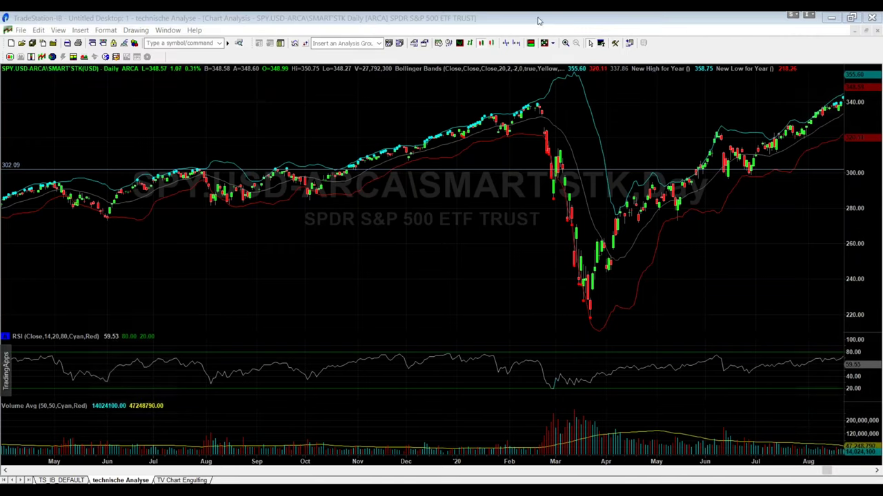
# Step: On wider-spaced bars up to October 2020, circle the August rally and the March crash low freehand, clearing the marks at the end
pyautogui.click(515, 47)
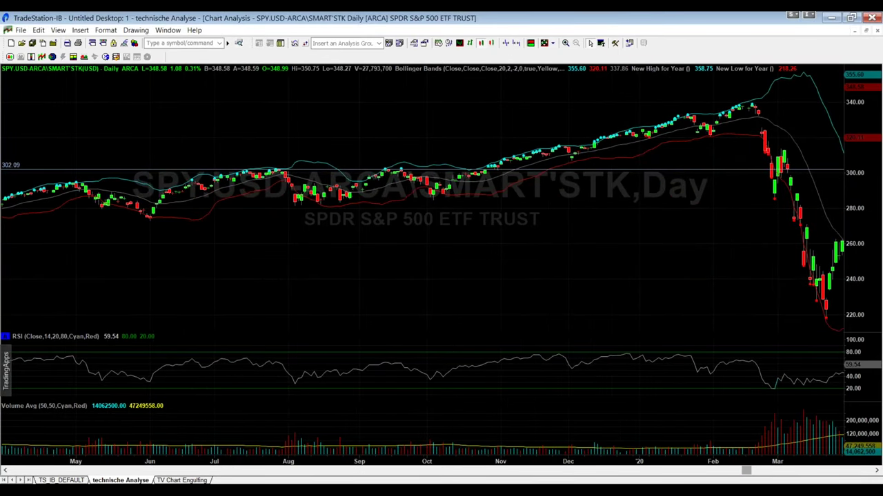
pyautogui.moveTo(746, 470); pyautogui.dragTo(873, 470)
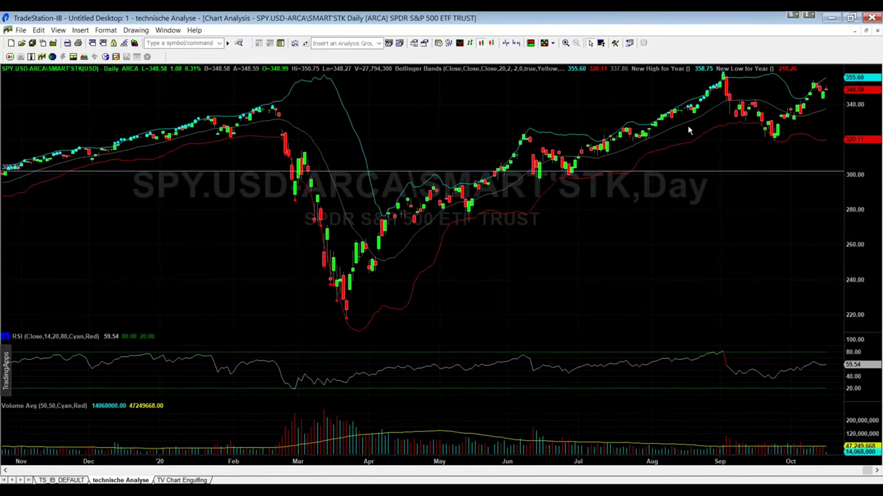
pyautogui.moveTo(688, 128)
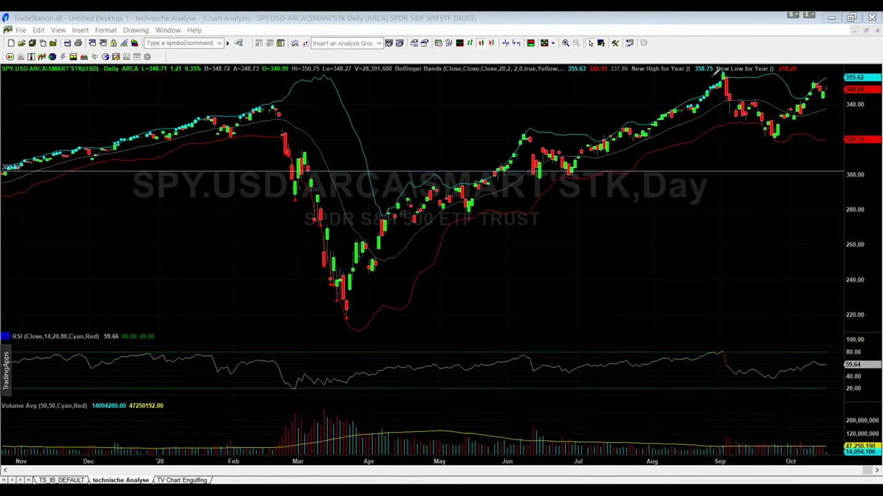
pyautogui.moveTo(716, 69)
pyautogui.mouseDown()
pyautogui.moveTo(698, 77)
pyautogui.moveTo(677, 116)
pyautogui.moveTo(725, 100)
pyautogui.moveTo(731, 80)
pyautogui.moveTo(718, 71)
pyautogui.mouseUp()
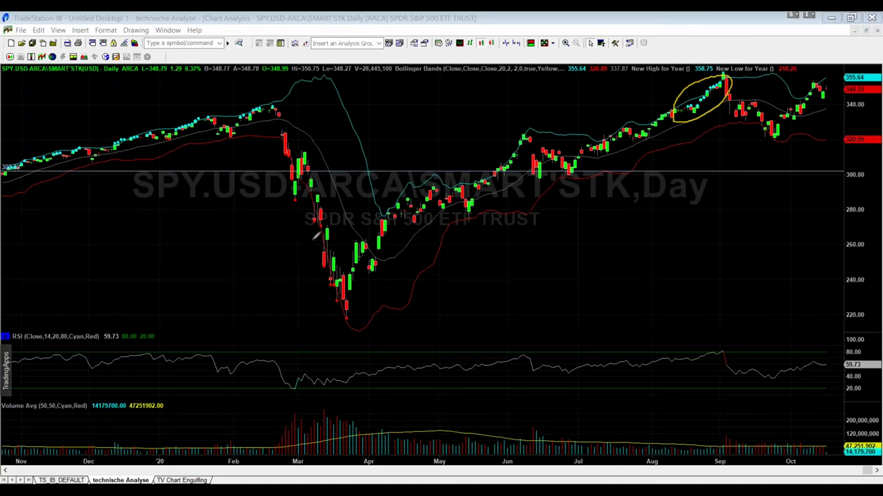
pyautogui.moveTo(328, 260)
pyautogui.mouseDown()
pyautogui.moveTo(330, 307)
pyautogui.moveTo(355, 335)
pyautogui.moveTo(343, 265)
pyautogui.moveTo(331, 257)
pyautogui.mouseUp()
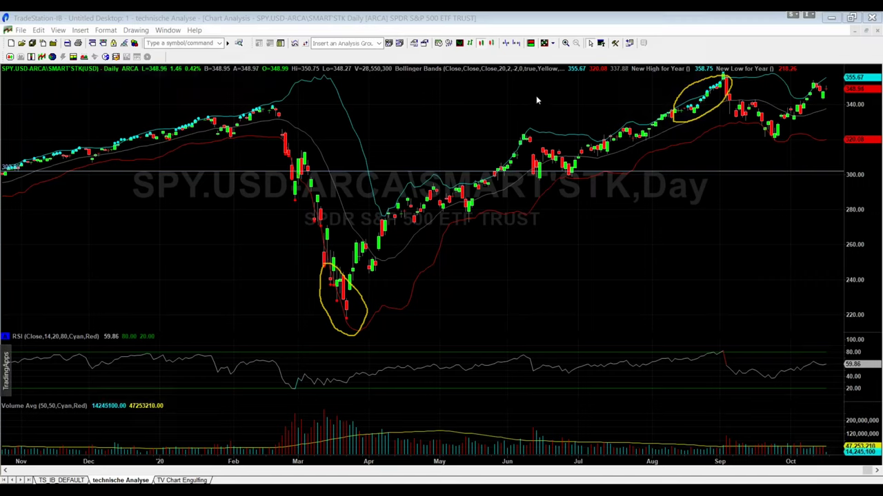
pyautogui.press('Delete')
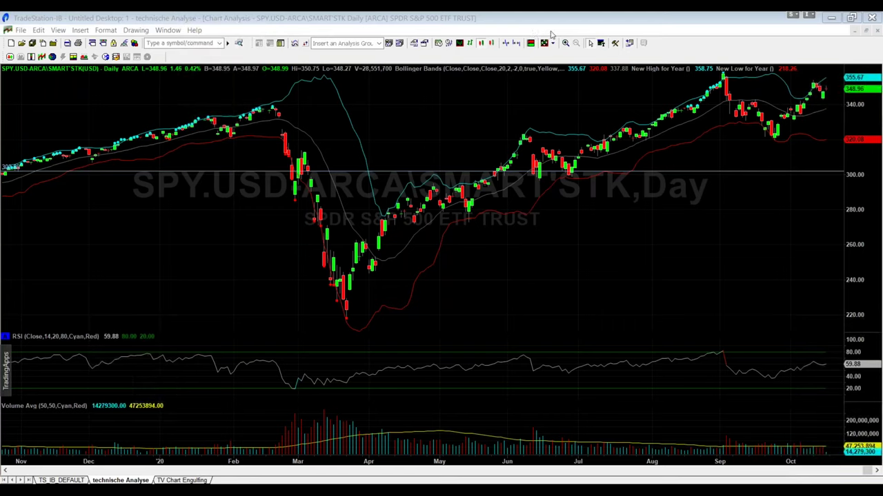
# Step: Draw Fibonacci price extension lines on SPY from the February 2020 high through the March low to the June high
pyautogui.click(617, 45)
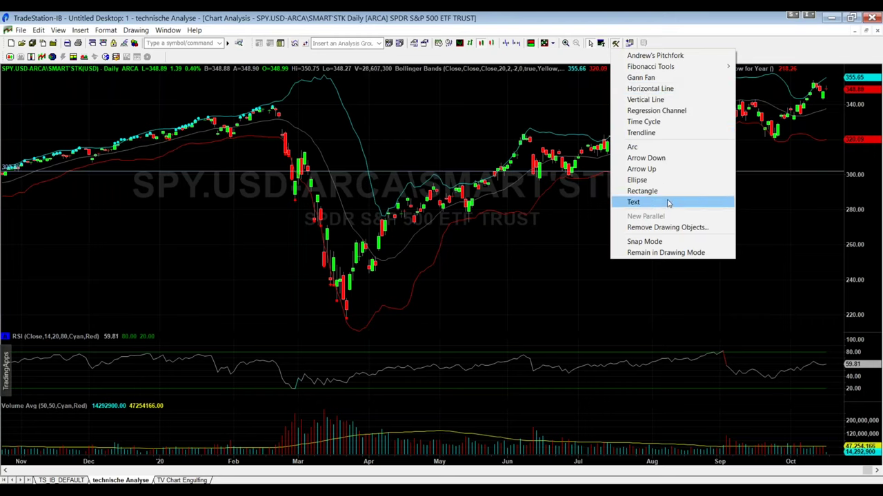
pyautogui.moveTo(677, 68)
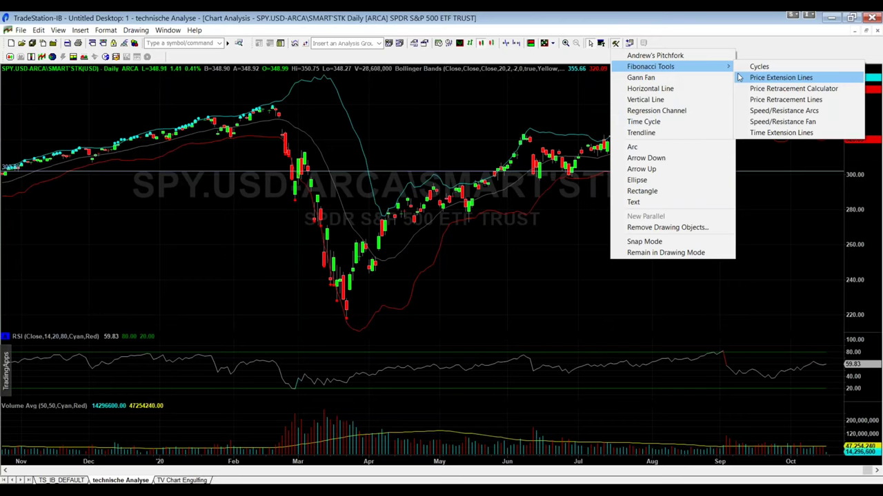
pyautogui.click(784, 79)
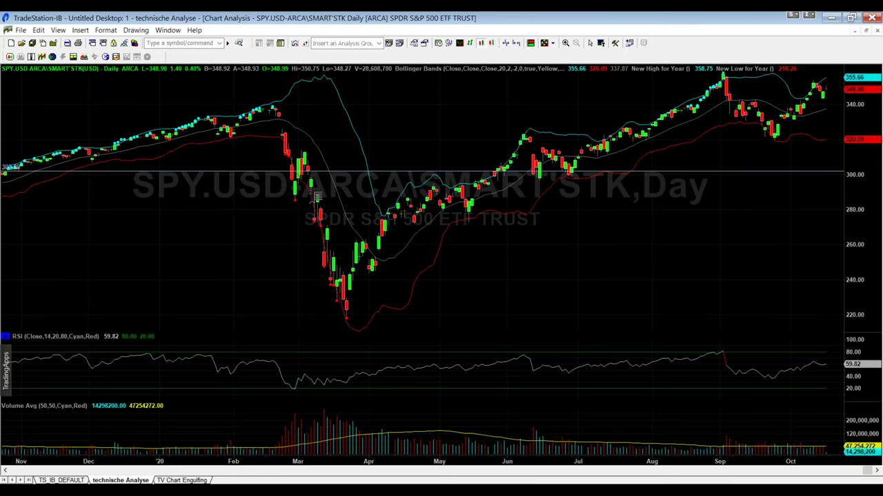
pyautogui.click(347, 319)
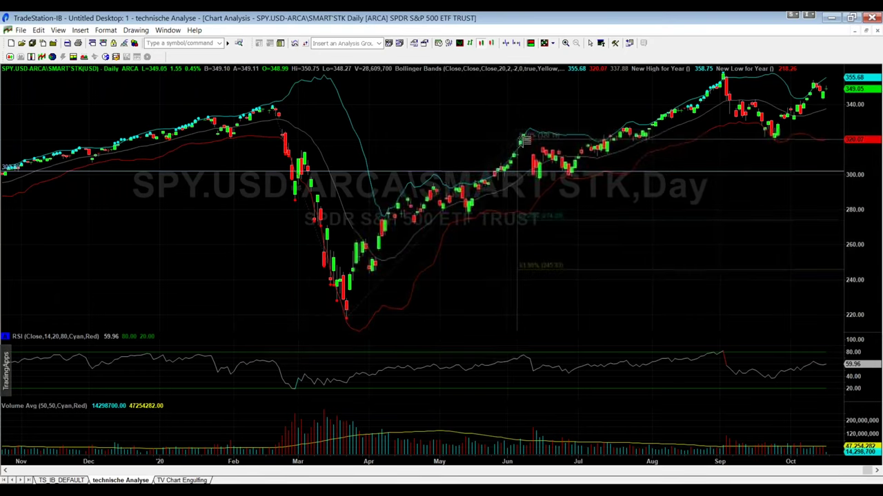
pyautogui.click(521, 138)
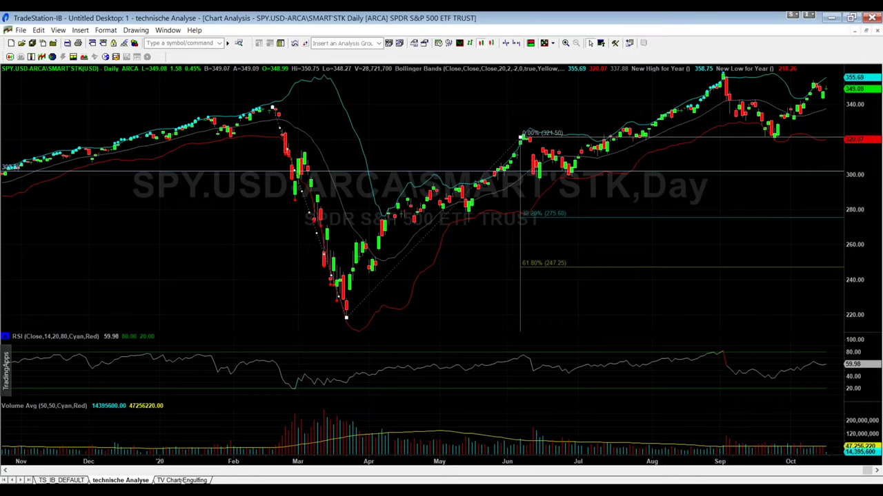
# Step: Switch to the TV Chart Engulfing workspace and zoom the one-minute EBAY chart to the candles from 19:32 to 19:54 around the 19:42 signal
pyautogui.click(188, 481)
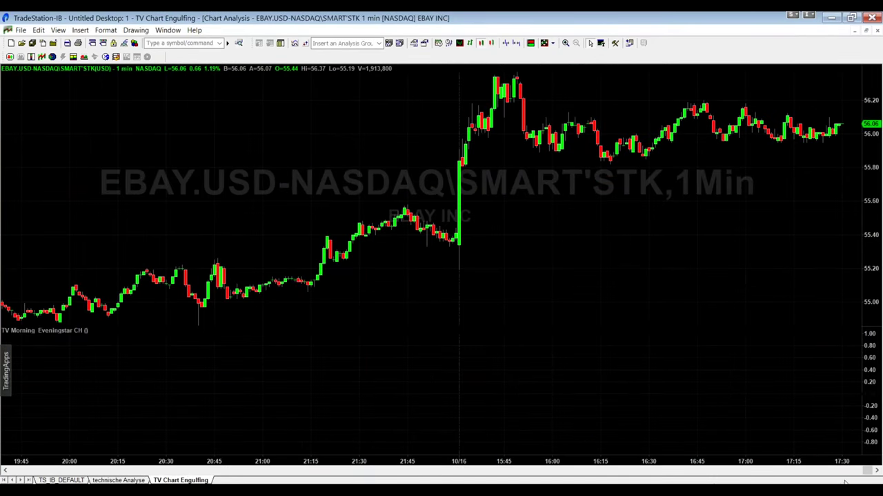
pyautogui.moveTo(863, 471); pyautogui.dragTo(170, 470)
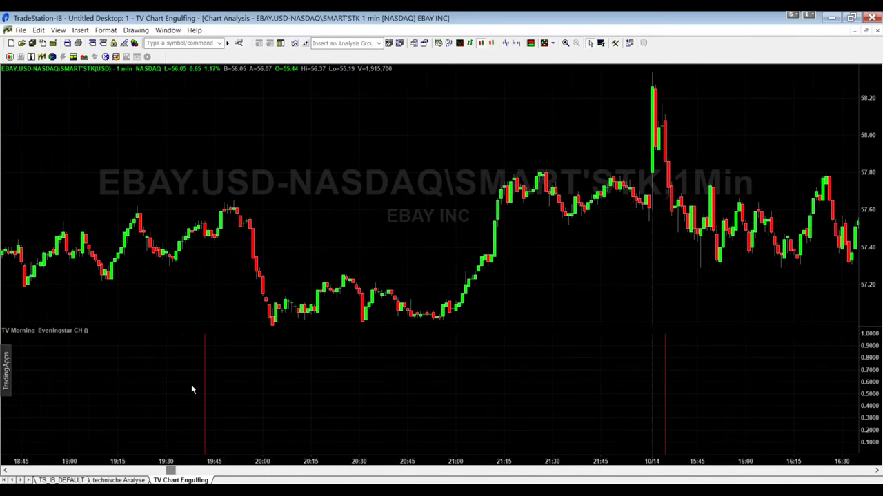
pyautogui.click(564, 44)
pyautogui.moveTo(172, 191); pyautogui.dragTo(246, 292)
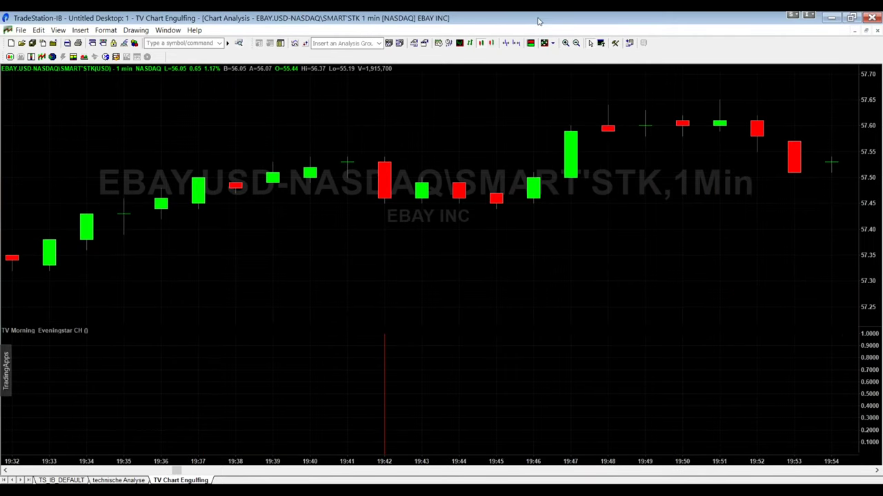
# Step: Draw a freehand arrow pointing up to the 19:40 candle and circle the 19:41 doji on the EBAY chart
pyautogui.click(529, 43)
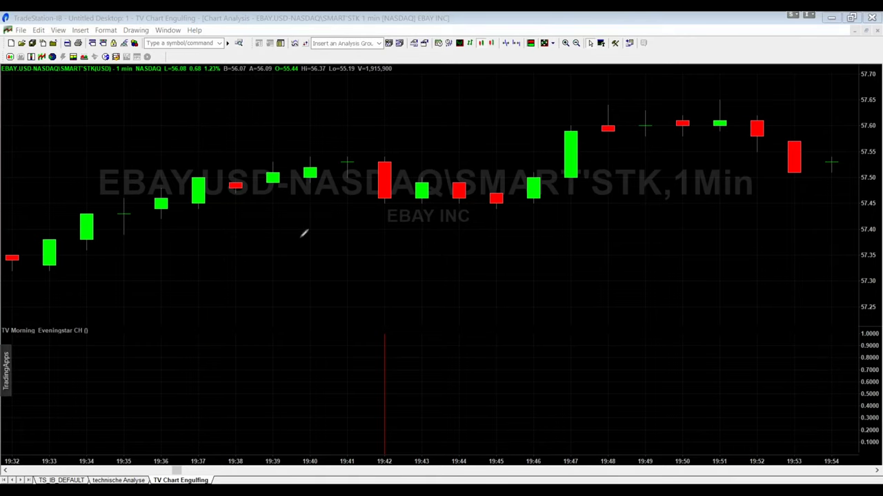
pyautogui.moveTo(277, 250)
pyautogui.mouseDown()
pyautogui.moveTo(301, 192)
pyautogui.moveTo(304, 202)
pyautogui.mouseUp()
pyautogui.moveTo(340, 144)
pyautogui.mouseDown()
pyautogui.moveTo(349, 174)
pyautogui.moveTo(364, 146)
pyautogui.moveTo(348, 139)
pyautogui.mouseUp()
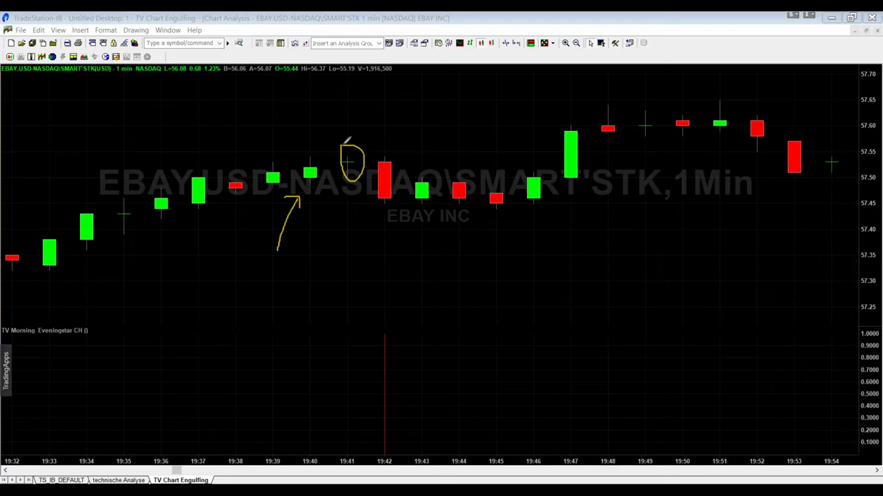
# Step: Number the 19:40, 19:41 and 19:42 candles 1., 2. and 3. freehand and circle the Morning Eveningstar signal at 19:42
pyautogui.moveTo(299, 135)
pyautogui.mouseDown()
pyautogui.moveTo(354, 134)
pyautogui.moveTo(390, 119)
pyautogui.moveTo(383, 137)
pyautogui.mouseUp()
pyautogui.click(318, 135)
pyautogui.click(364, 138)
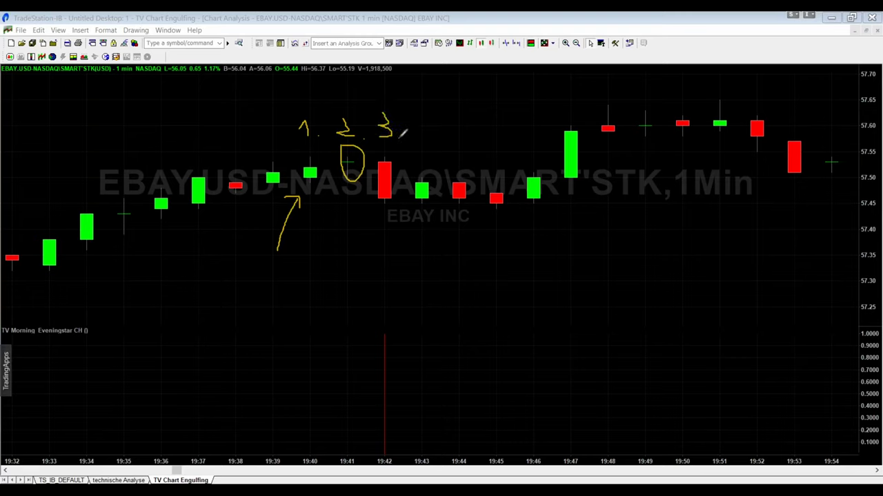
pyautogui.click(399, 137)
pyautogui.moveTo(387, 317)
pyautogui.mouseDown()
pyautogui.moveTo(369, 336)
pyautogui.moveTo(364, 445)
pyautogui.moveTo(433, 432)
pyautogui.moveTo(418, 332)
pyautogui.moveTo(395, 310)
pyautogui.mouseUp()
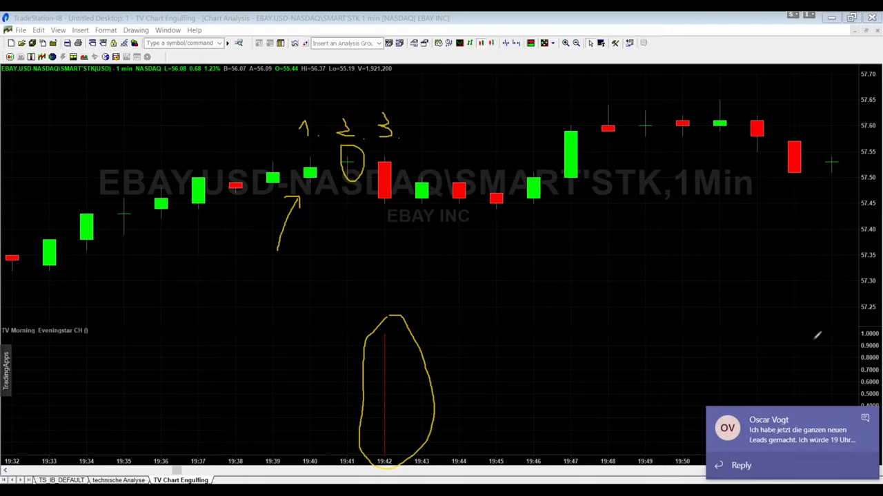
pyautogui.click(866, 420)
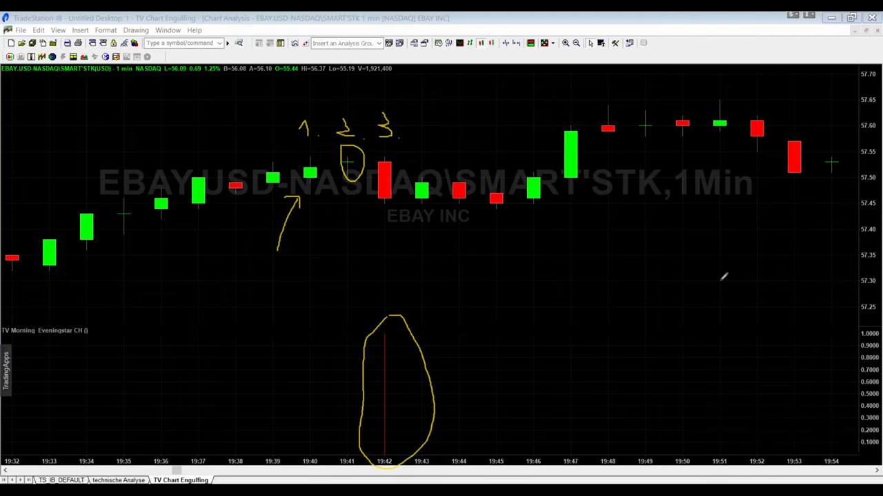